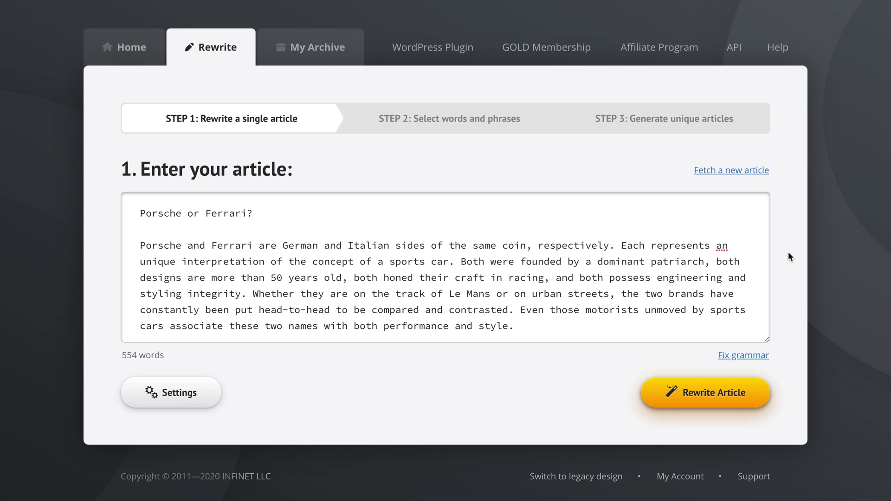
pyautogui.scroll(-10, 557, 274)
pyautogui.scroll(-5, 557, 274)
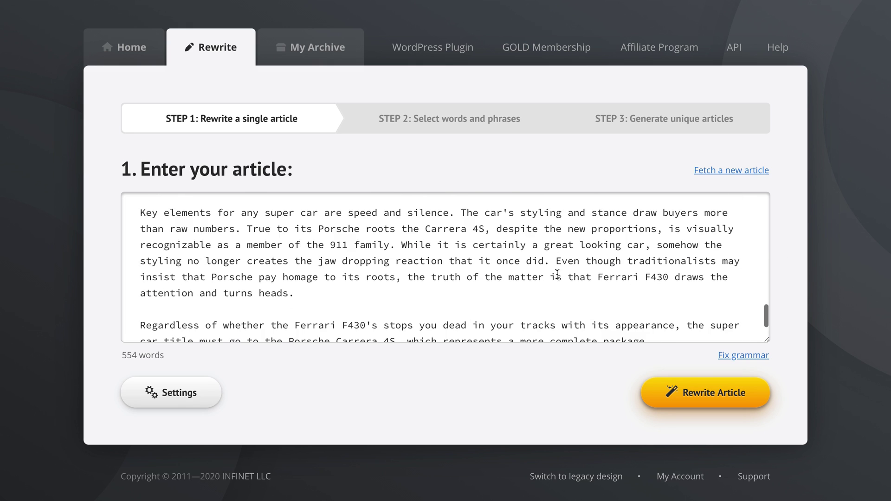
pyautogui.scroll(3, 558, 274)
pyautogui.scroll(15, 558, 276)
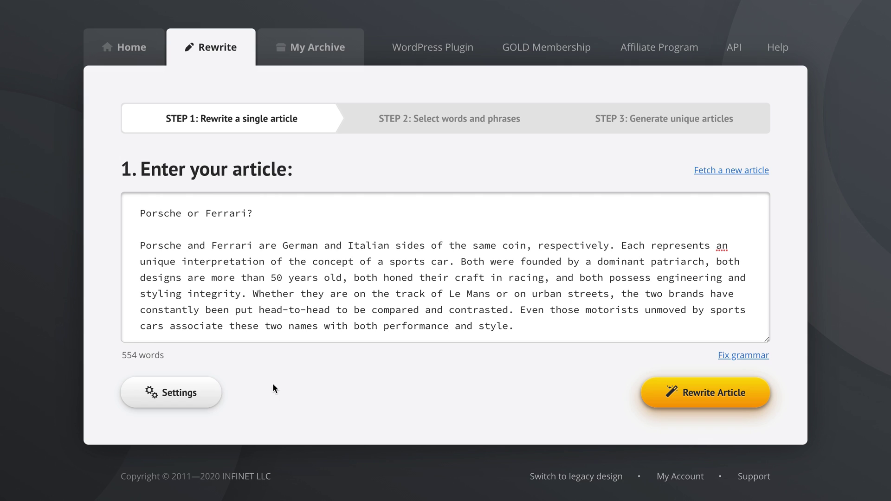
# Step: Review the Words & Phrases and Advanced Settings, then return to Sentences & Paragraphs and its sentence-rewrite info
pyautogui.click(180, 392)
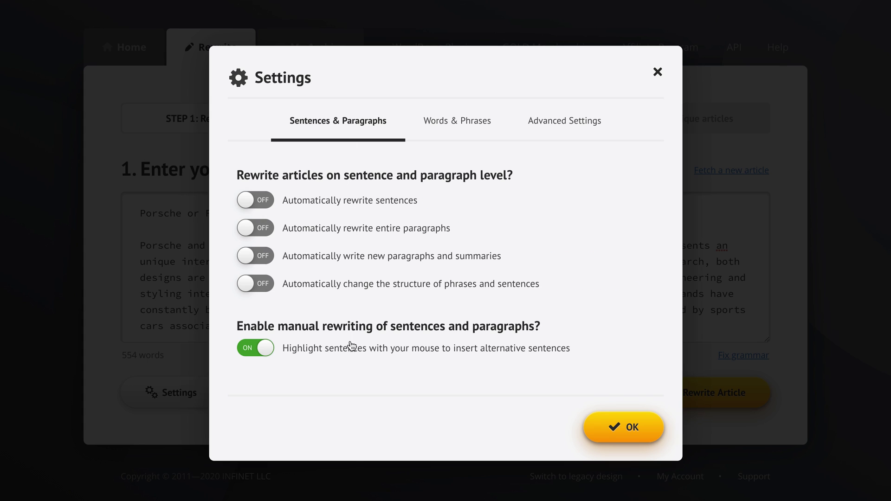
pyautogui.click(457, 121)
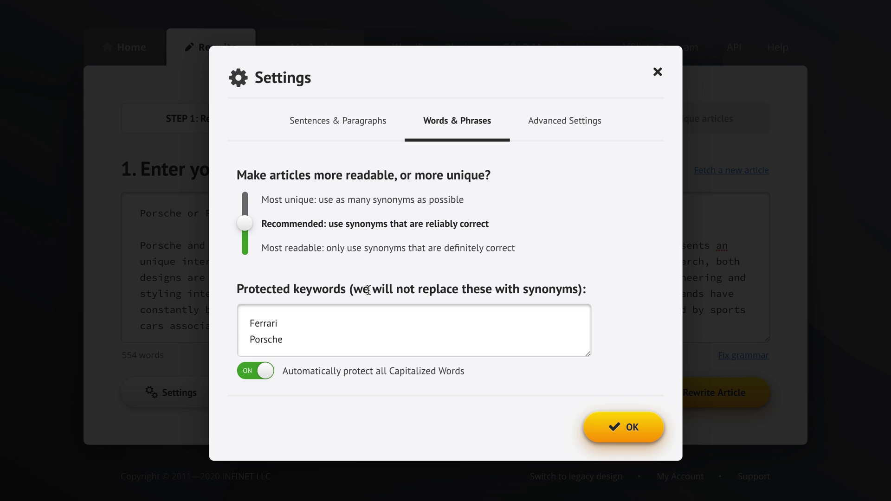
pyautogui.click(565, 120)
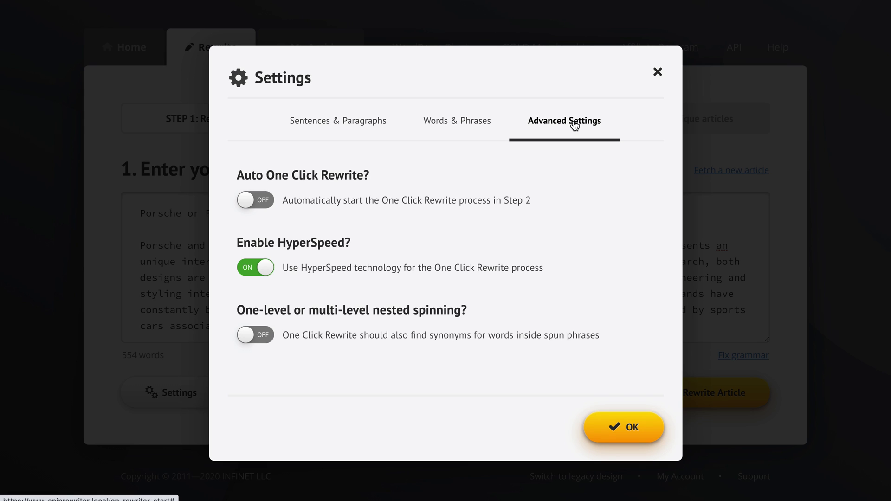
pyautogui.click(345, 131)
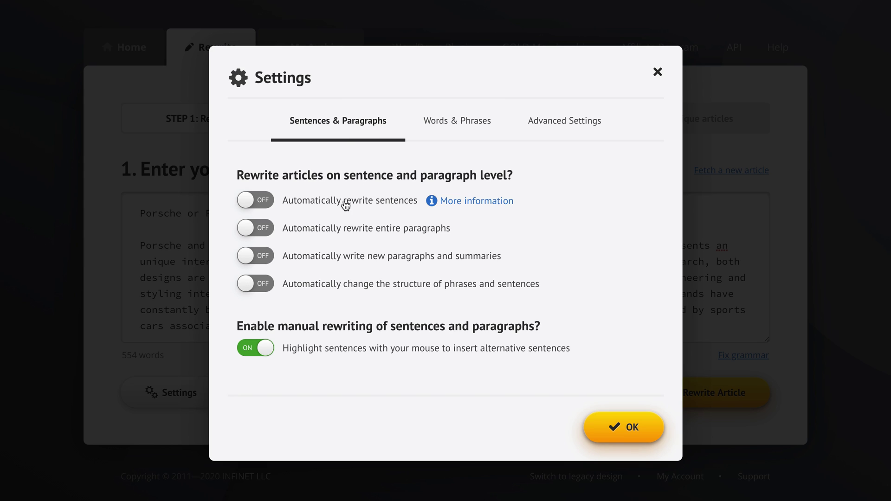
pyautogui.moveTo(350, 200)
pyautogui.click(485, 203)
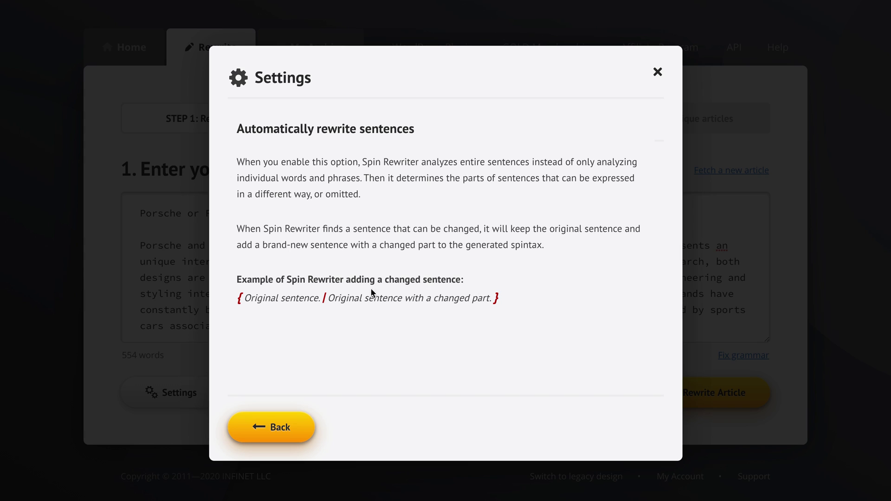
# Step: Read the sentence-rewrite example, highlighting the original and changed-sentence variants, then go back
pyautogui.moveTo(242, 298); pyautogui.dragTo(321, 298)
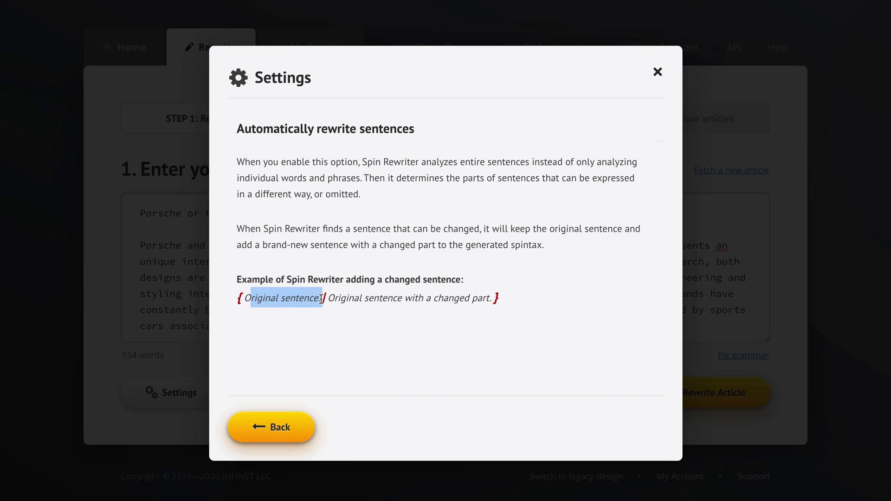
pyautogui.click(329, 299)
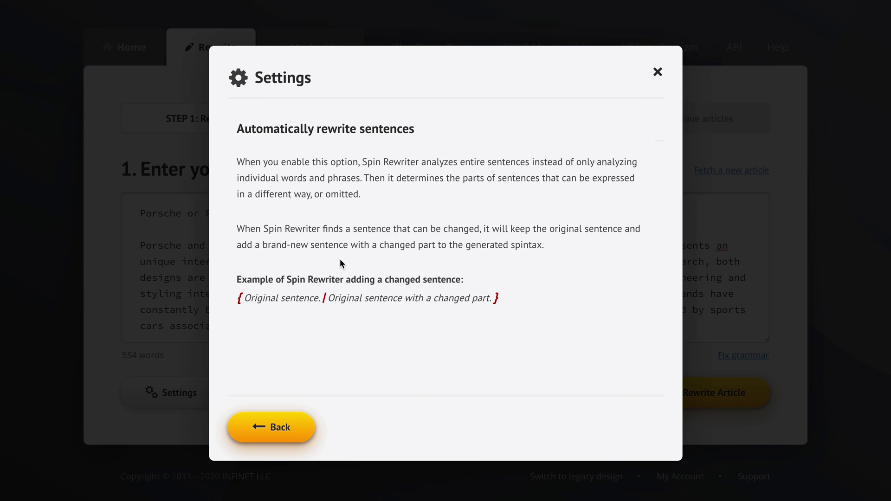
pyautogui.moveTo(329, 299); pyautogui.dragTo(493, 297)
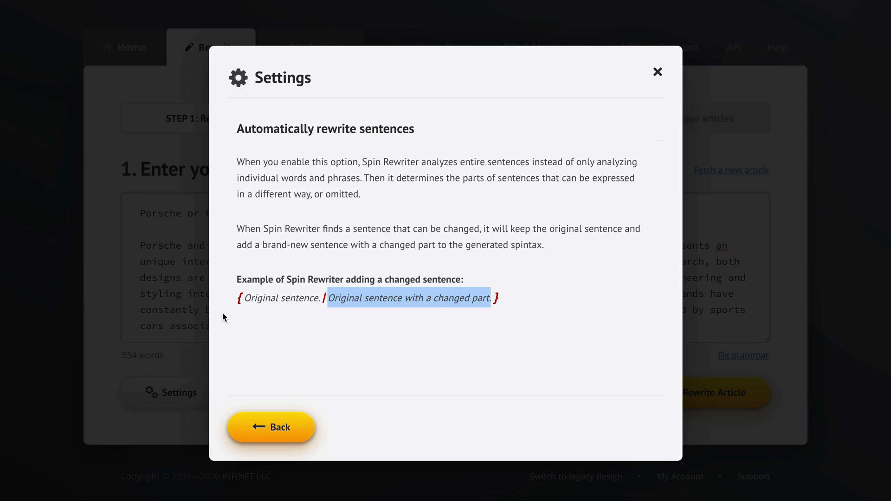
pyautogui.click(441, 331)
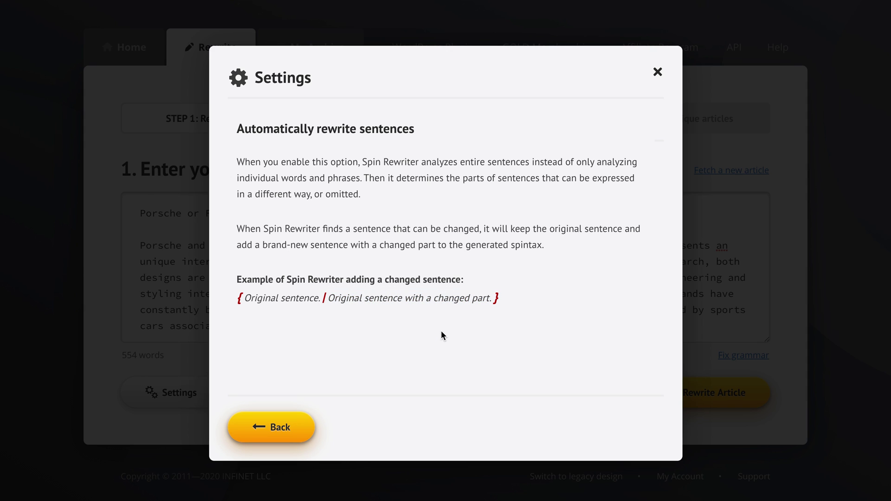
pyautogui.click(282, 432)
# Step: Switch 'Automatically rewrite sentences' ON and view the structure-change explanation
pyautogui.click(330, 203)
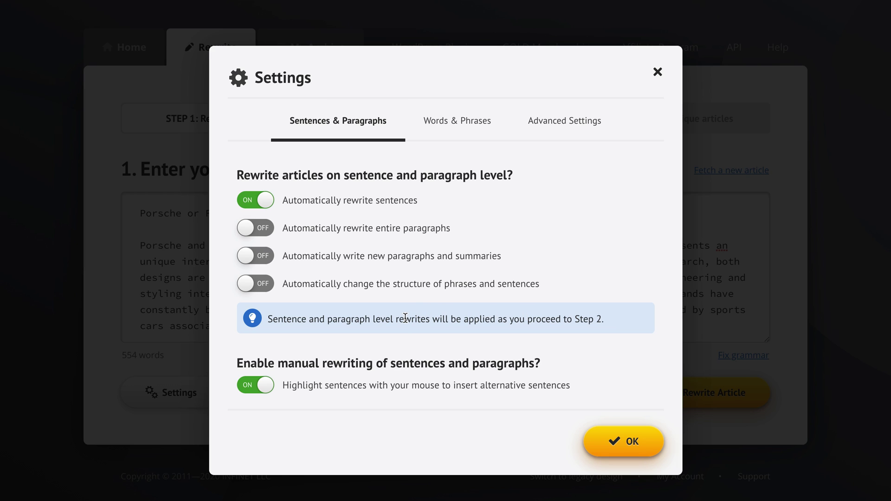
pyautogui.moveTo(411, 285)
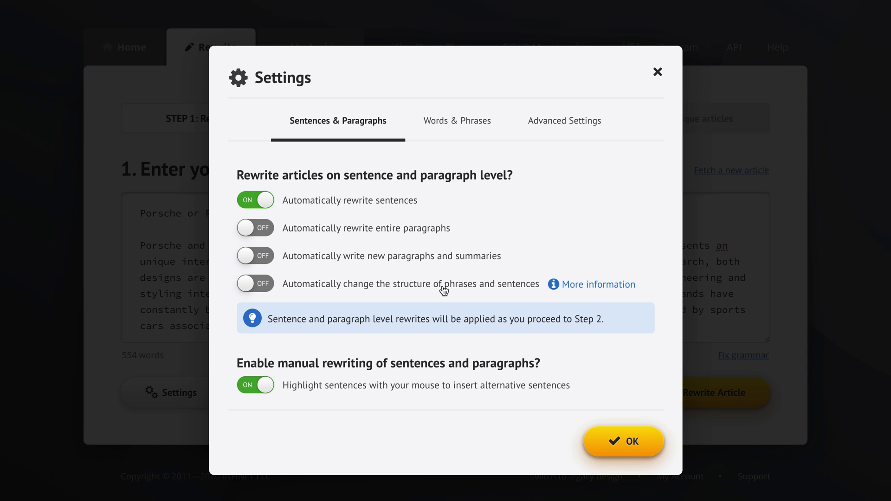
pyautogui.click(589, 284)
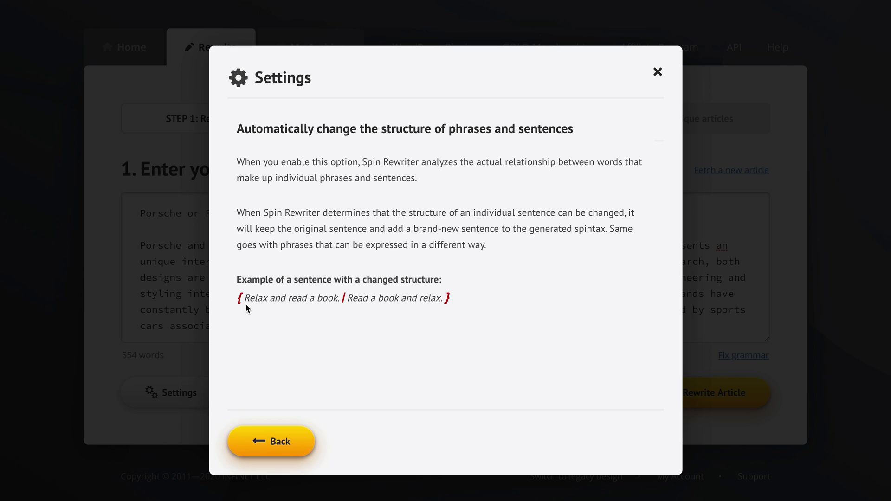
# Step: Highlight the 'Relax and read a book' structure-change example to read it
pyautogui.moveTo(245, 299); pyautogui.dragTo(339, 299)
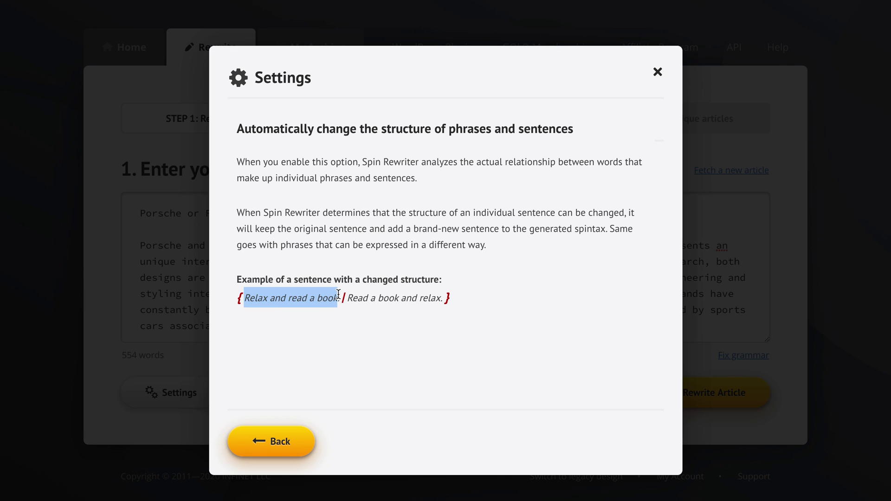
pyautogui.click(320, 329)
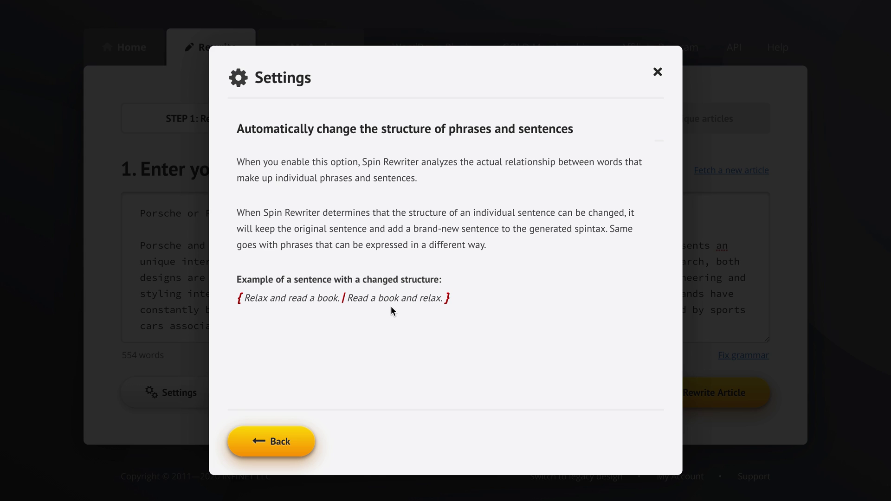
# Step: Turn structure change ON and mouse sentence highlighting OFF, apply with OK, and start the rewrite
pyautogui.click(272, 440)
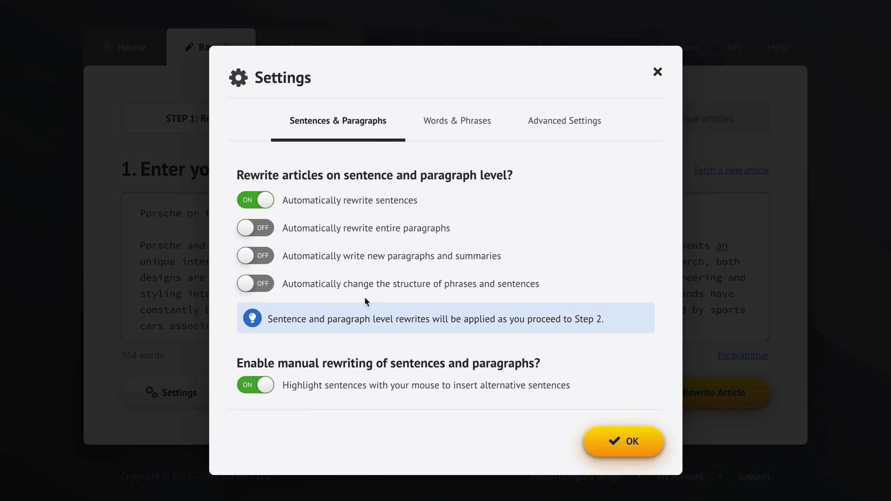
pyautogui.click(356, 285)
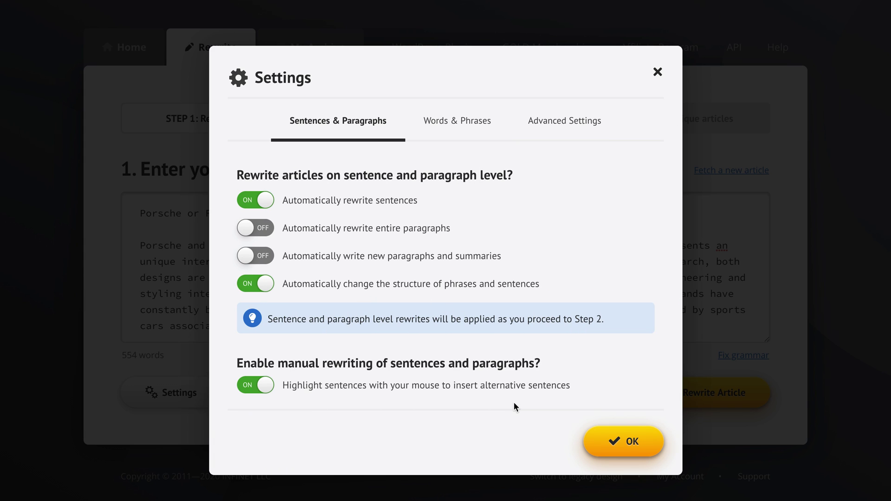
pyautogui.click(509, 390)
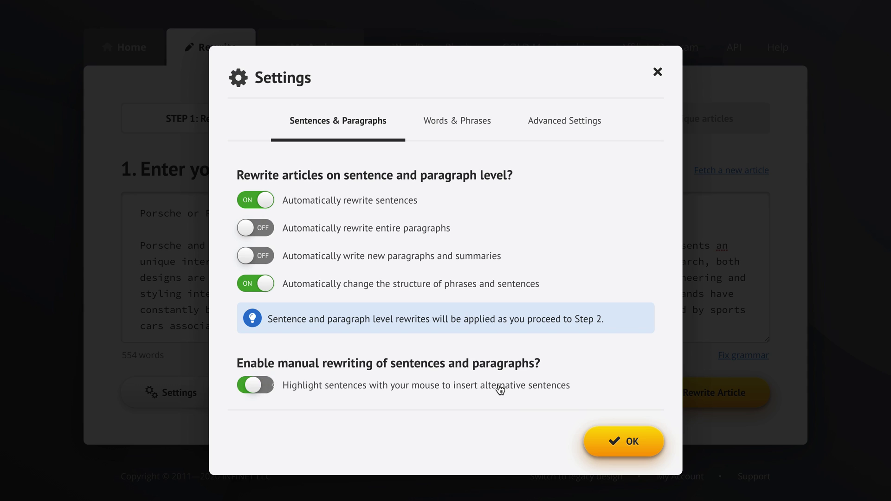
pyautogui.click(632, 443)
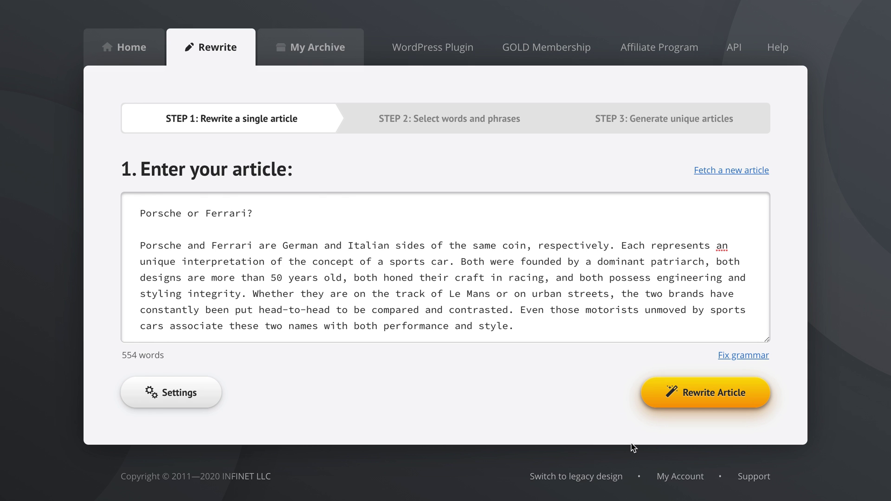
pyautogui.click(709, 392)
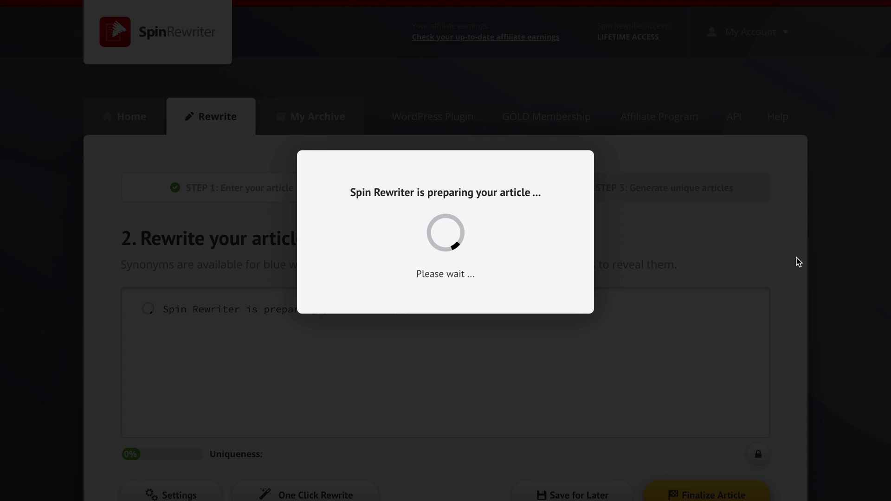
pyautogui.scroll(-2, 788, 302)
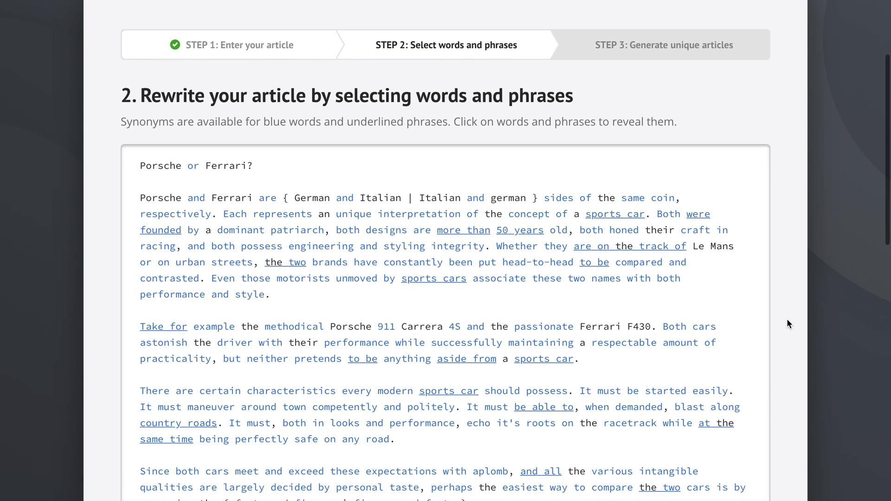
pyautogui.scroll(-2, 787, 318)
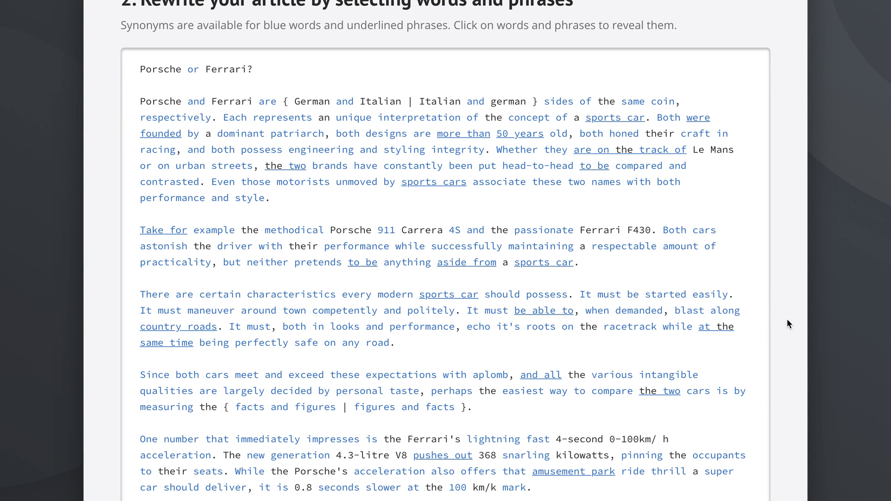
pyautogui.scroll(1, 788, 318)
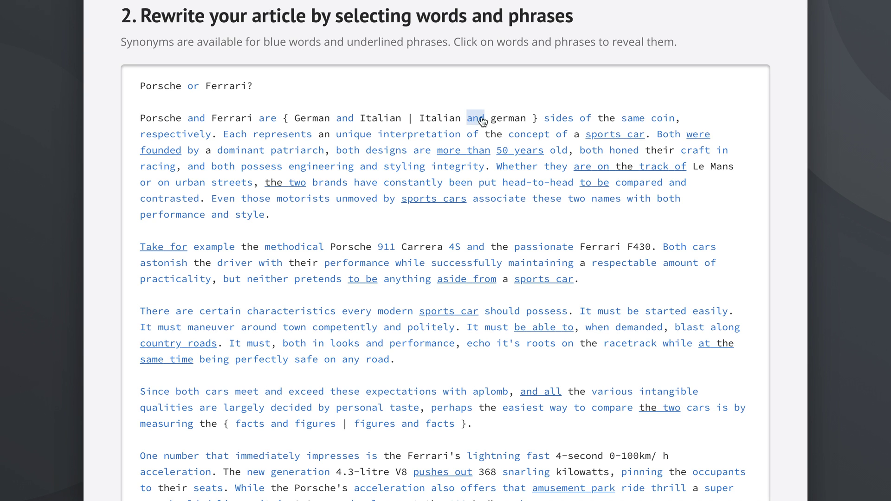
pyautogui.scroll(-5, 780, 207)
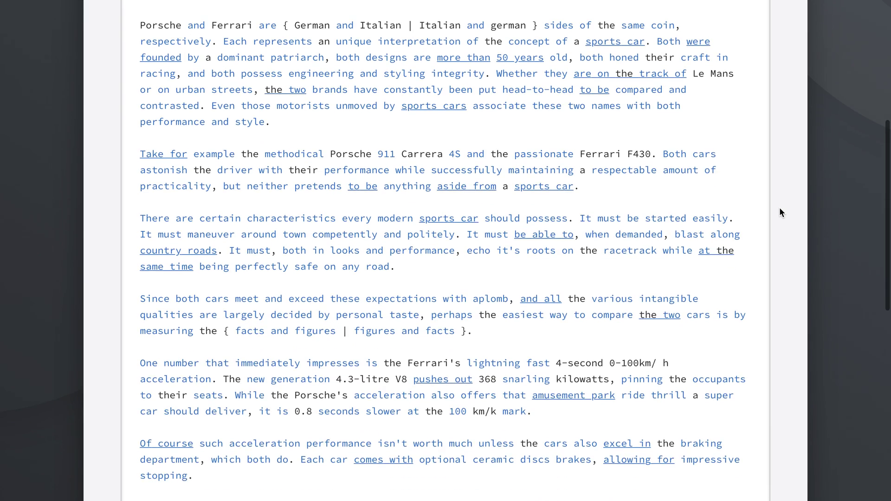
pyautogui.scroll(-2, 780, 207)
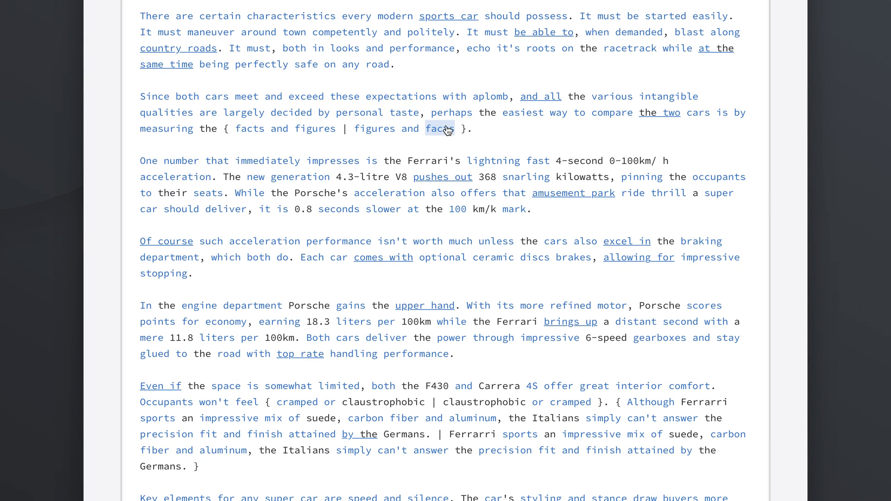
pyautogui.scroll(-3, 815, 231)
pyautogui.scroll(-3, 814, 230)
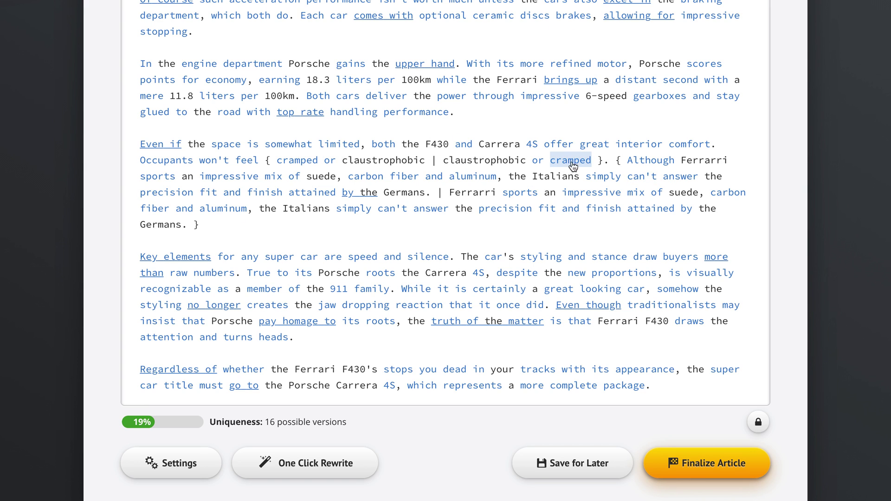
pyautogui.scroll(-1, 784, 231)
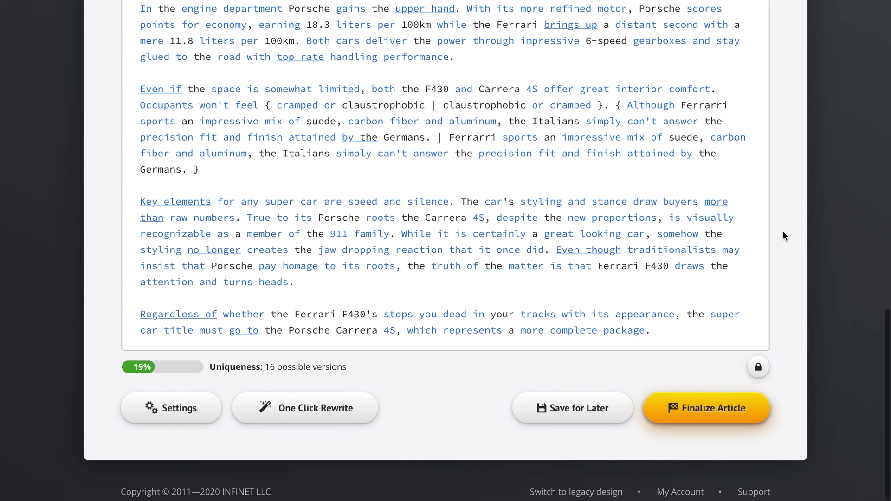
pyautogui.scroll(-1, 789, 211)
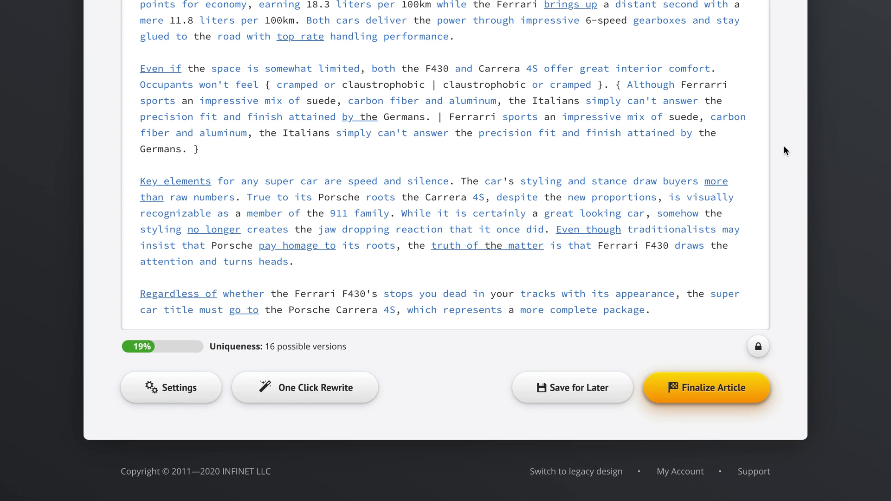
pyautogui.scroll(10, 784, 145)
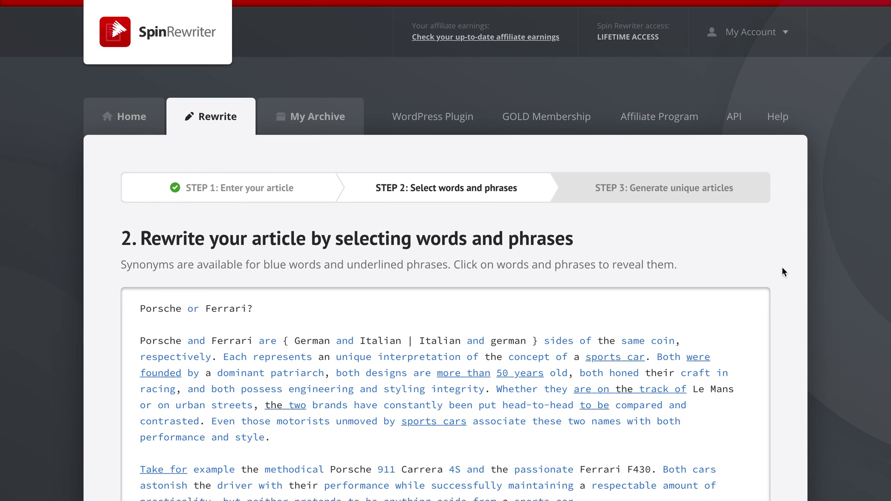
pyautogui.scroll(-3, 784, 291)
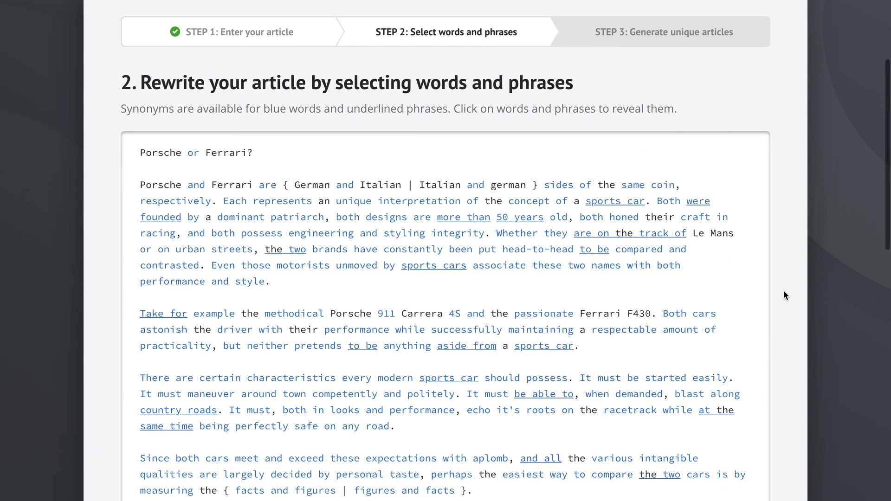